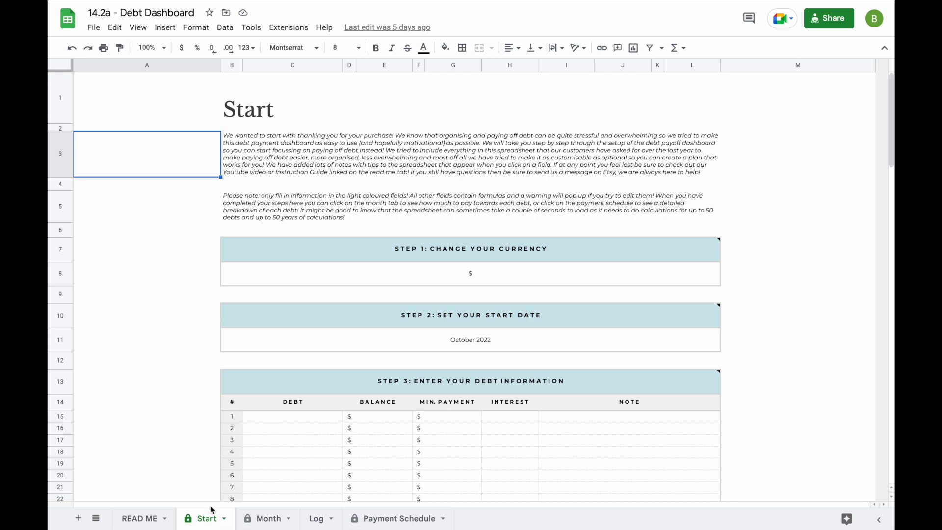
- Look through the Month, Log and Payment Schedule sheets, and return to the Start sheet
{"action": "left_click", "coordinate": [264, 519]}
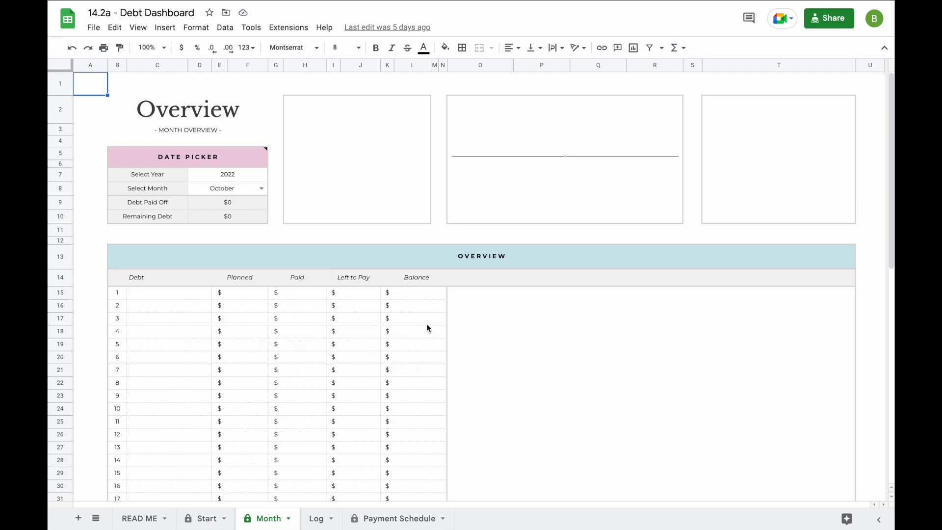
{"action": "left_click", "coordinate": [316, 519]}
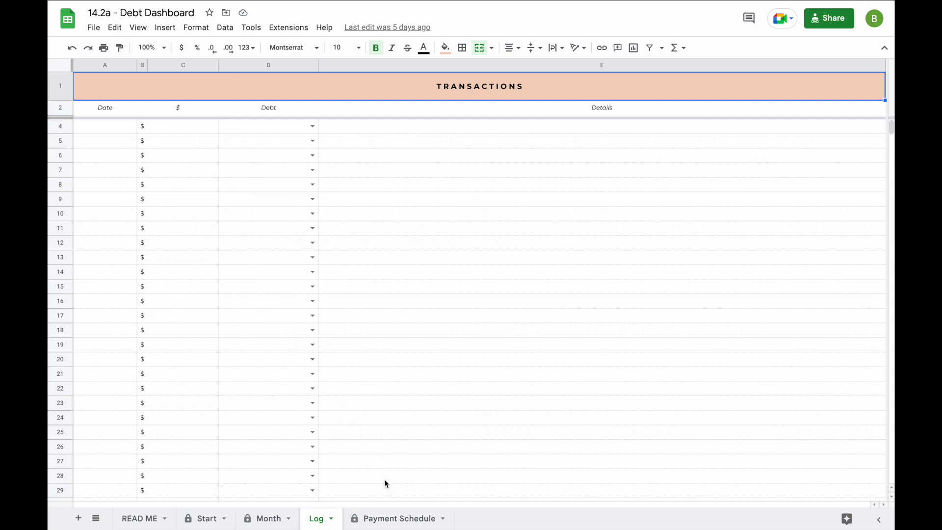
{"action": "left_click", "coordinate": [387, 519]}
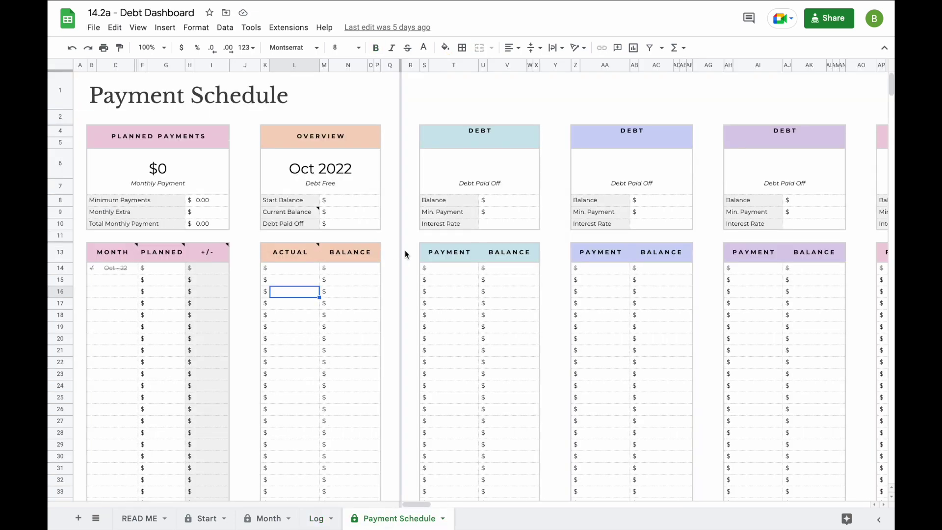
{"action": "left_click", "coordinate": [203, 518]}
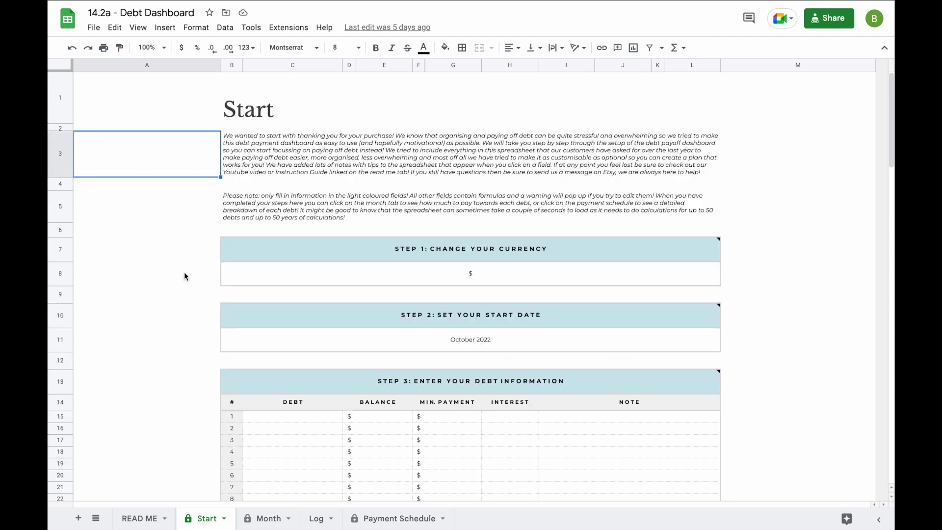
- Change the currency symbol in Step 1 to €
{"action": "scroll", "coordinate": [187, 301], "scroll_direction": "down", "scroll_amount": 3}
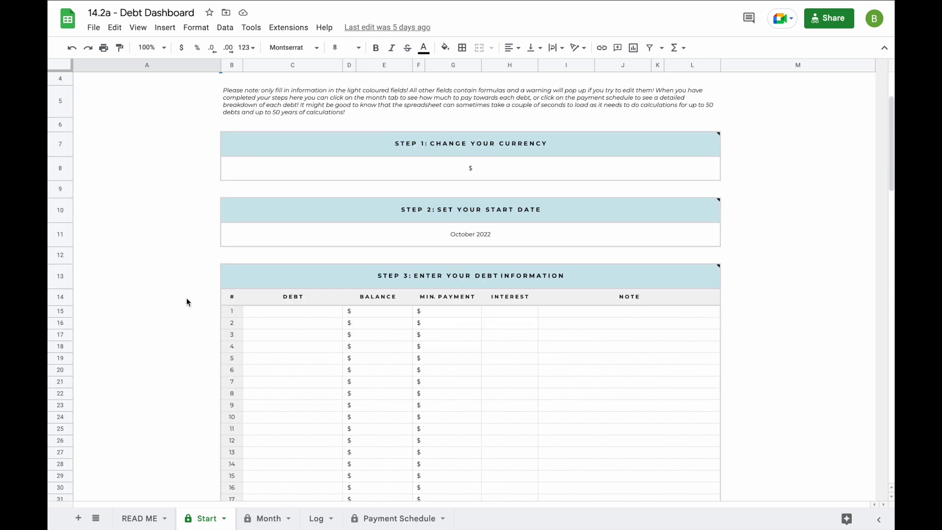
{"action": "scroll", "coordinate": [187, 301], "scroll_direction": "down", "scroll_amount": 1}
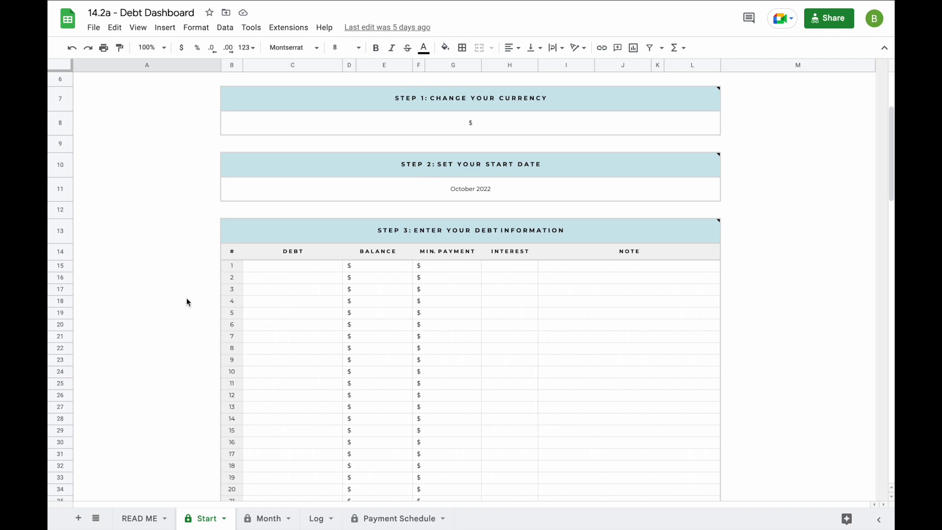
{"action": "left_click", "coordinate": [498, 129]}
{"action": "key", "text": "BackSpace"}
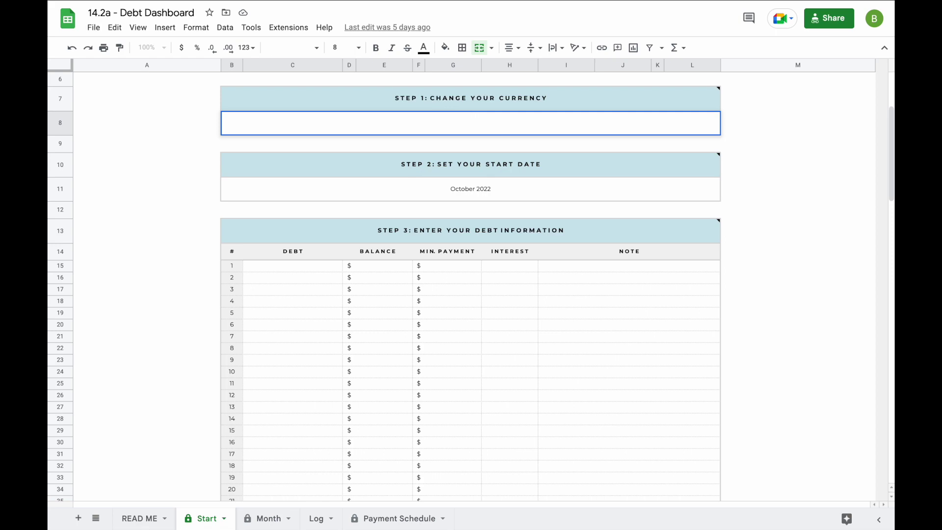
{"action": "type", "text": "€"}
{"action": "key", "text": "Return"}
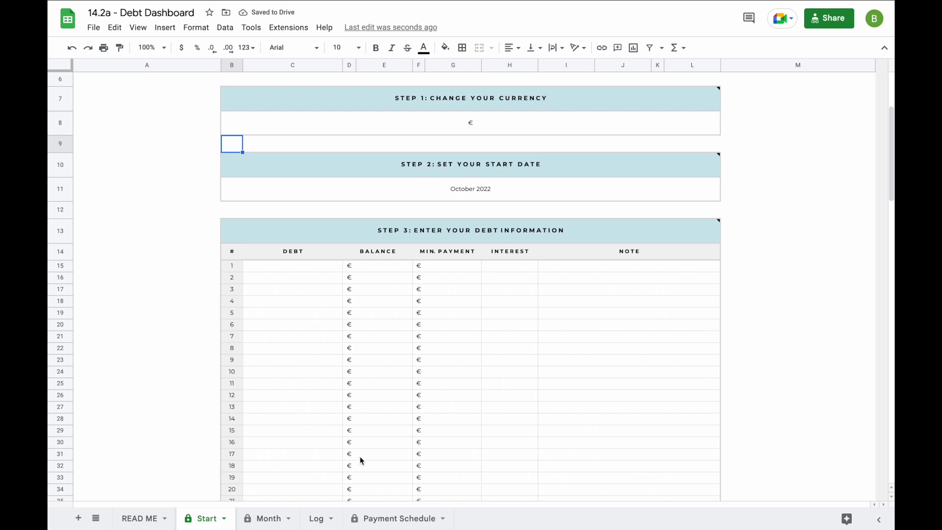
- Check the currency symbol on the Payment Schedule, Log and Month sheets, and return to the Start sheet
{"action": "left_click", "coordinate": [372, 519]}
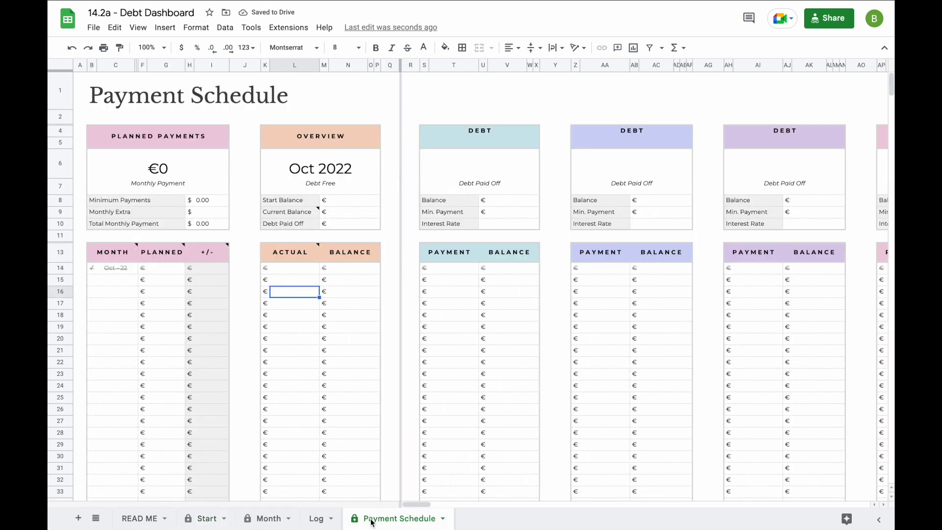
{"action": "left_click", "coordinate": [314, 519]}
{"action": "left_click", "coordinate": [263, 519]}
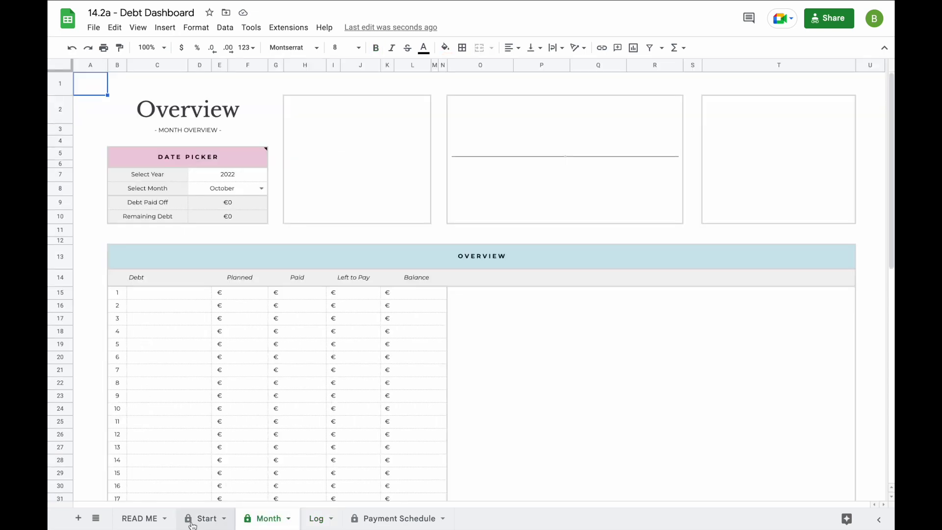
{"action": "left_click", "coordinate": [194, 523]}
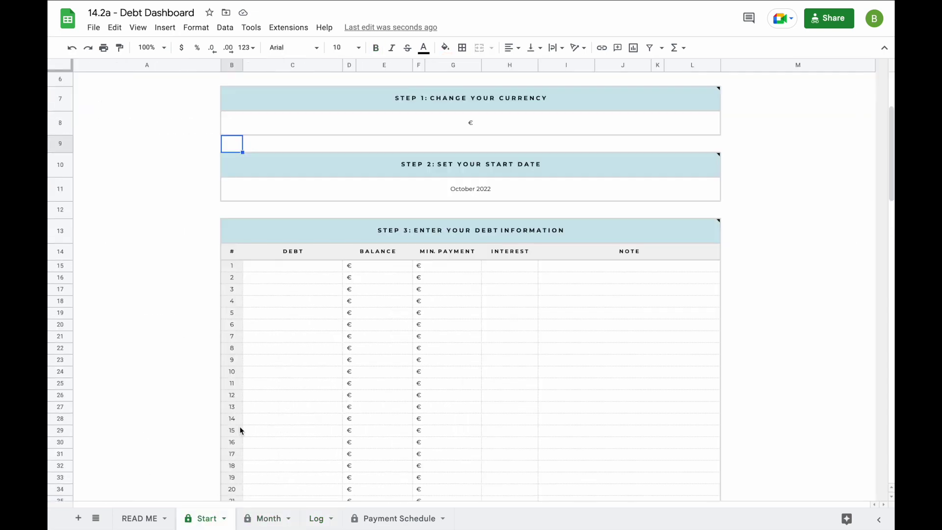
- Set the currency symbol in Step 1 back to $
{"action": "left_click", "coordinate": [519, 119]}
{"action": "type", "text": "$"}
{"action": "key", "text": "Return"}
- Set the start date in Step 2 to September 2022
{"action": "scroll", "coordinate": [493, 187], "scroll_direction": "down", "scroll_amount": 3}
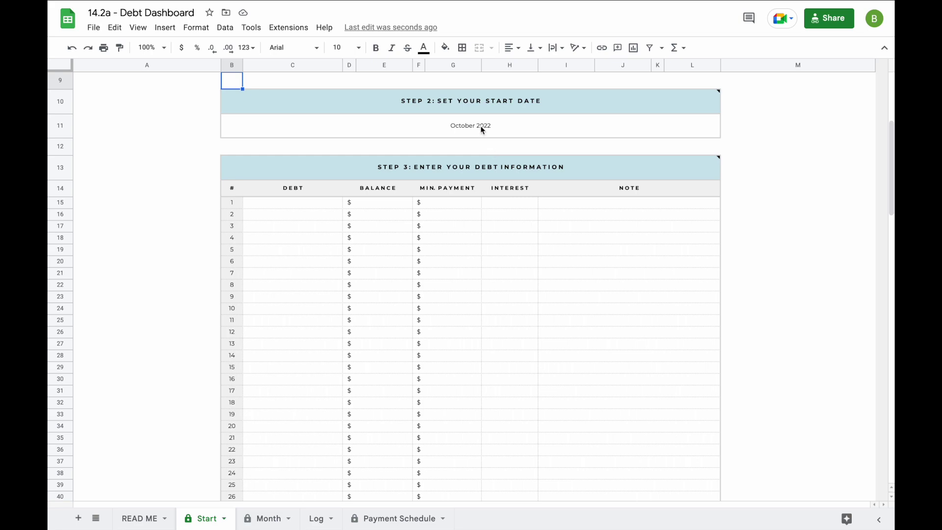
{"action": "left_click", "coordinate": [479, 148]}
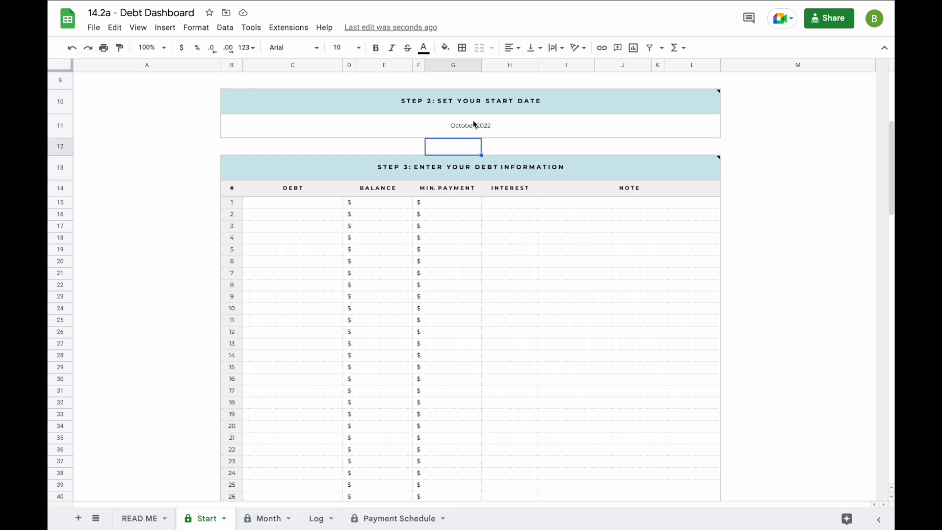
{"action": "double_click", "coordinate": [475, 124]}
{"action": "left_click", "coordinate": [499, 152]}
{"action": "left_click", "coordinate": [485, 179]}
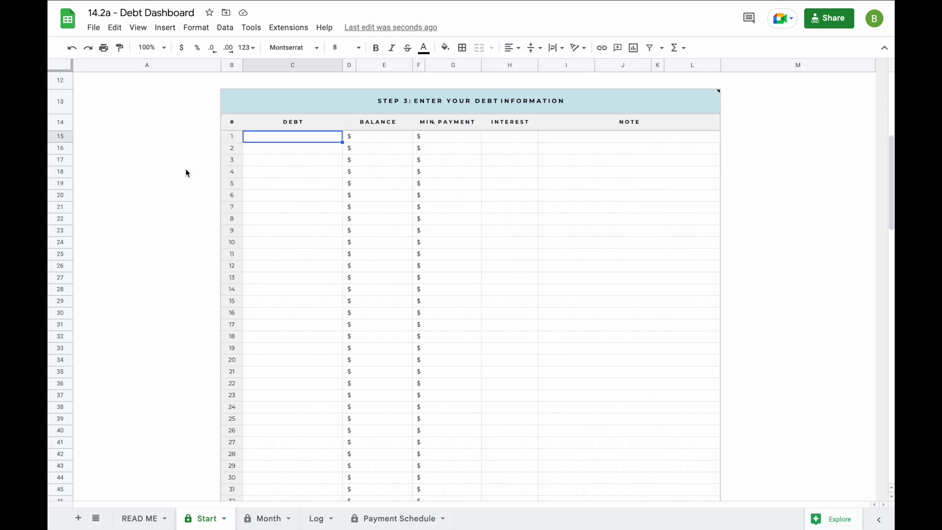
- List Debt #1 through Debt #11 with balances 1500, 750, 450, 1500, 850, 20000, 1550, 4500, 5750, 8500 and 9000
{"action": "scroll", "coordinate": [186, 169], "scroll_direction": "down", "scroll_amount": 5}
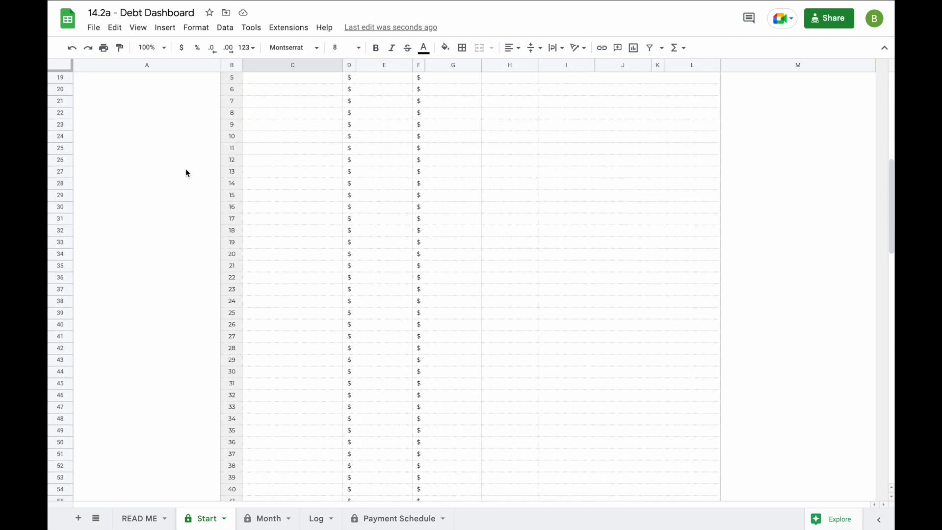
{"action": "scroll", "coordinate": [186, 170], "scroll_direction": "up", "scroll_amount": 6}
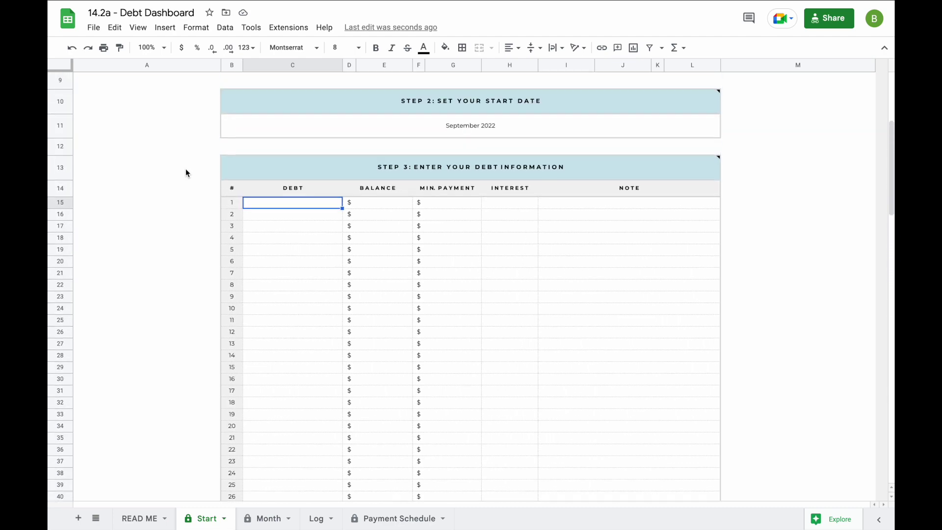
{"action": "scroll", "coordinate": [186, 171], "scroll_direction": "down", "scroll_amount": 2}
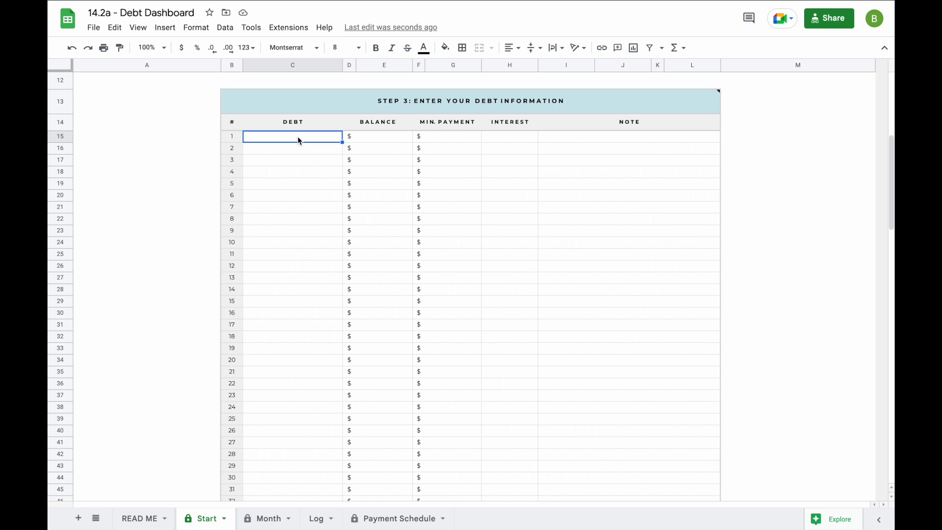
{"action": "type", "text": "Debt #1 Debt #2 Debt #3 Debt #4 Debt #5 Debt #6 Debt #7 Debt #8 Debt #9 Debt #10 Debt #11"}
{"action": "left_click", "coordinate": [378, 136]}
{"action": "type", "text": "1500 750 450 1500 850 20000 1550 4500 5750 8500 9000"}
- Enter minimum payments 100, 50, 25, 25, 25, 250, 100, 20, 250, 100, 100 and interest 1, 3, 5, 1, 3, 7, 8, 9, 1, 2, 3%
{"action": "left_click", "coordinate": [446, 136]}
{"action": "type", "text": "100 50 25 25 25 250 100 20 250 100 100"}
{"action": "left_click", "coordinate": [510, 136]}
{"action": "type", "text": "1 3 5 1 3 7 8 9 1 2 3"}
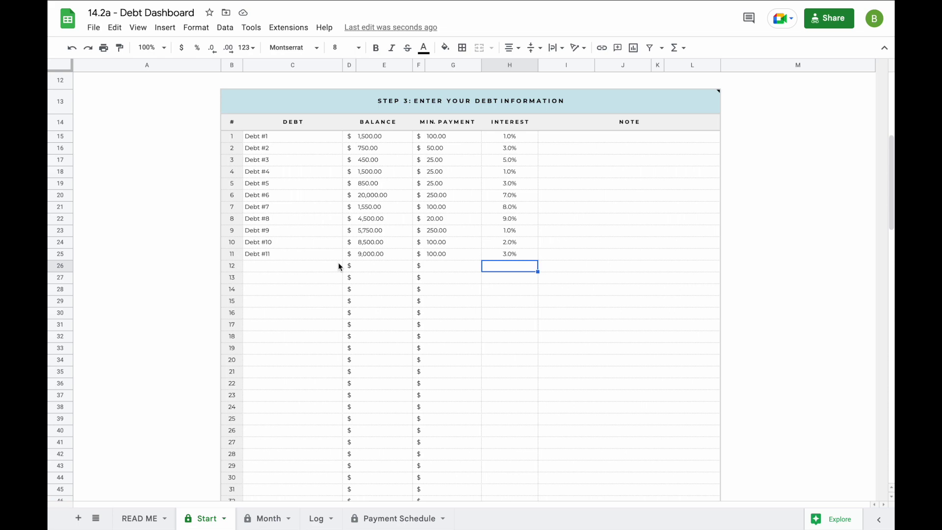
- Set the monthly extra on top of the minimum payments in Step 4 to 455
{"action": "scroll", "coordinate": [339, 264], "scroll_direction": "down", "scroll_amount": 10}
{"action": "left_click", "coordinate": [798, 160]}
{"action": "scroll", "coordinate": [195, 308], "scroll_direction": "up", "scroll_amount": 1}
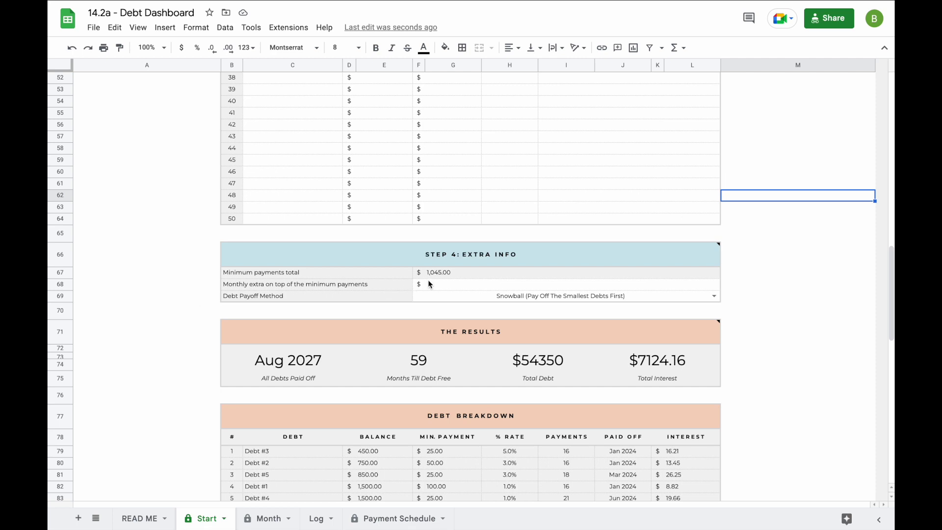
{"action": "left_click", "coordinate": [442, 287]}
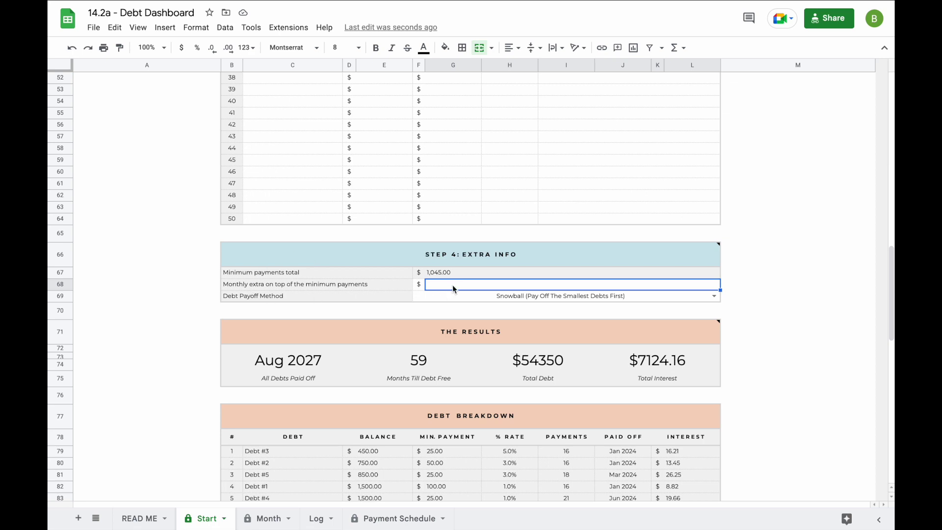
{"action": "type", "text": "455"}
{"action": "key", "text": "Return"}
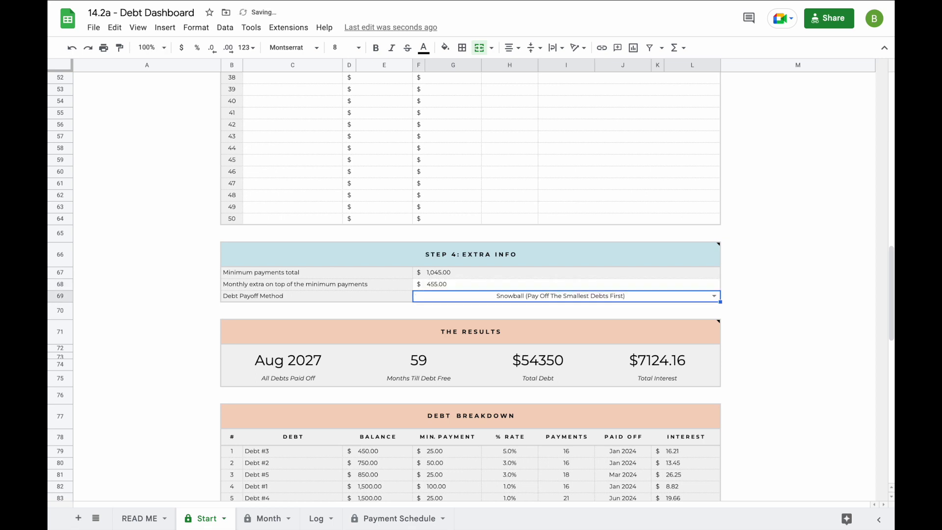
- Switch the debt payoff method to Avalanche (Pay Off Debts With The Highest Interest Rate First)
{"action": "scroll", "coordinate": [576, 154], "scroll_direction": "down", "scroll_amount": 3}
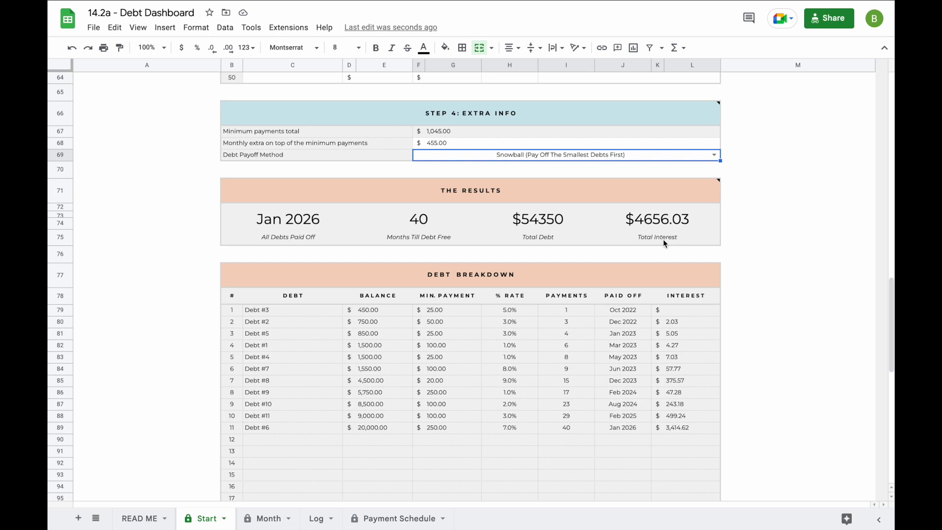
{"action": "left_click", "coordinate": [715, 155]}
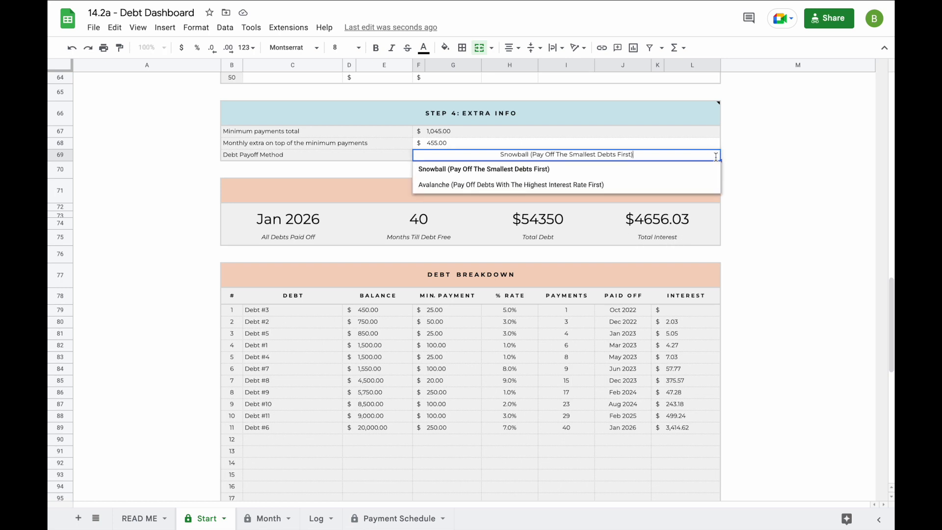
{"action": "left_click", "coordinate": [689, 184]}
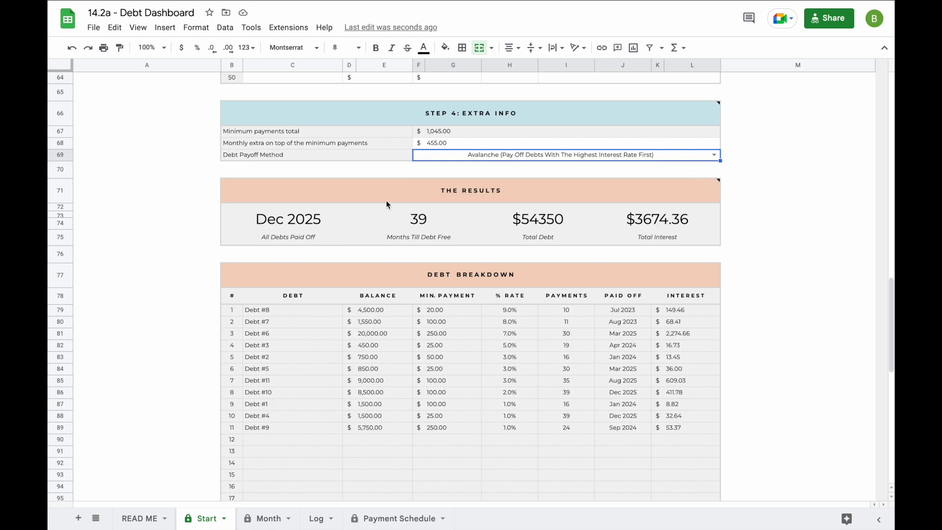
{"action": "left_click", "coordinate": [765, 280]}
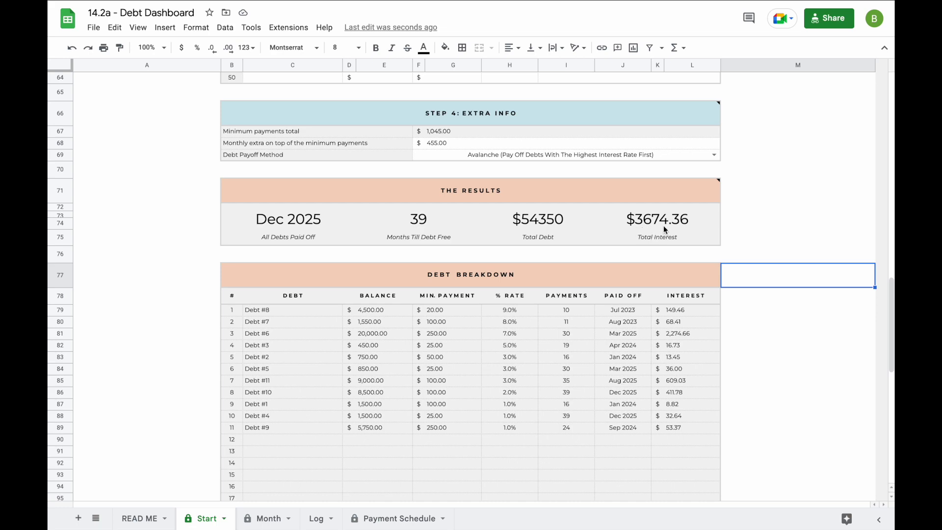
- Switch the debt payoff method back to Snowball (Pay Off The Smallest Debts First)
{"action": "left_click", "coordinate": [744, 216]}
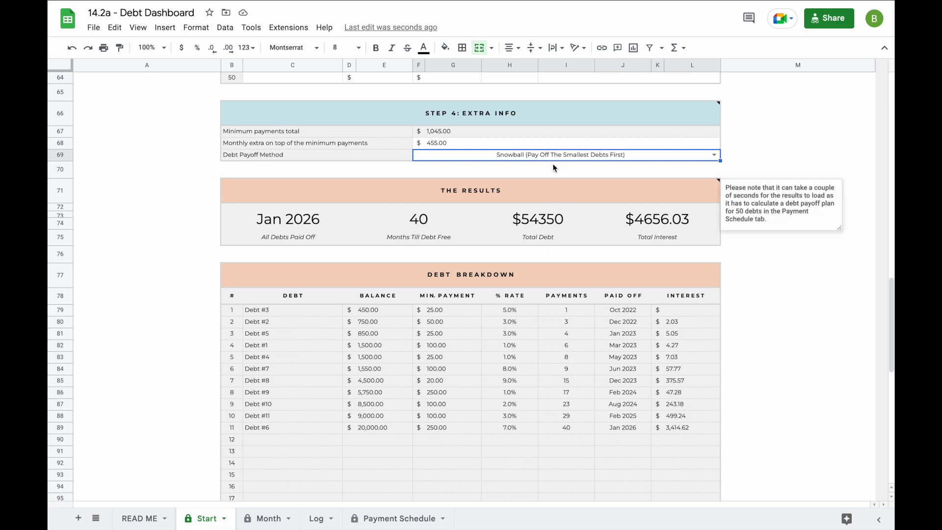
{"action": "left_click", "coordinate": [845, 169]}
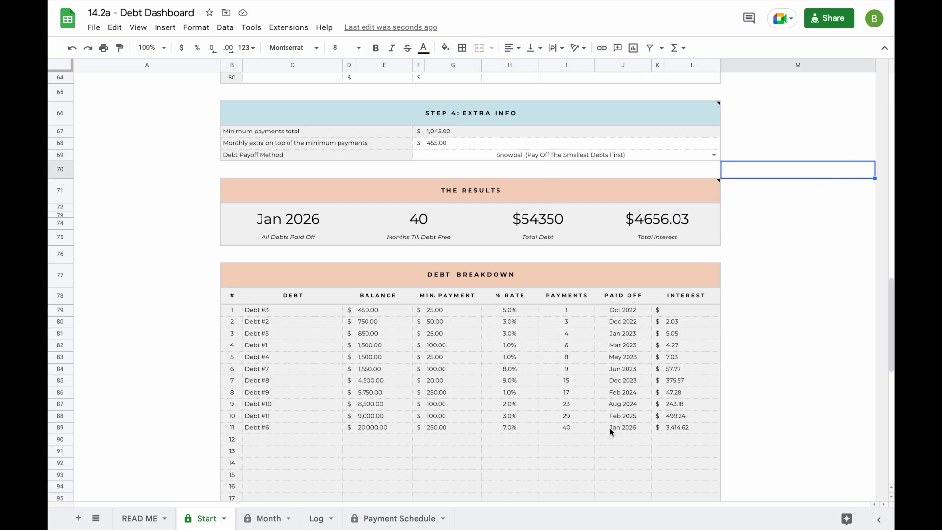
- Examine each debt's payoff date, payments and balances across the Payment Schedule sheet
{"action": "left_click", "coordinate": [399, 518]}
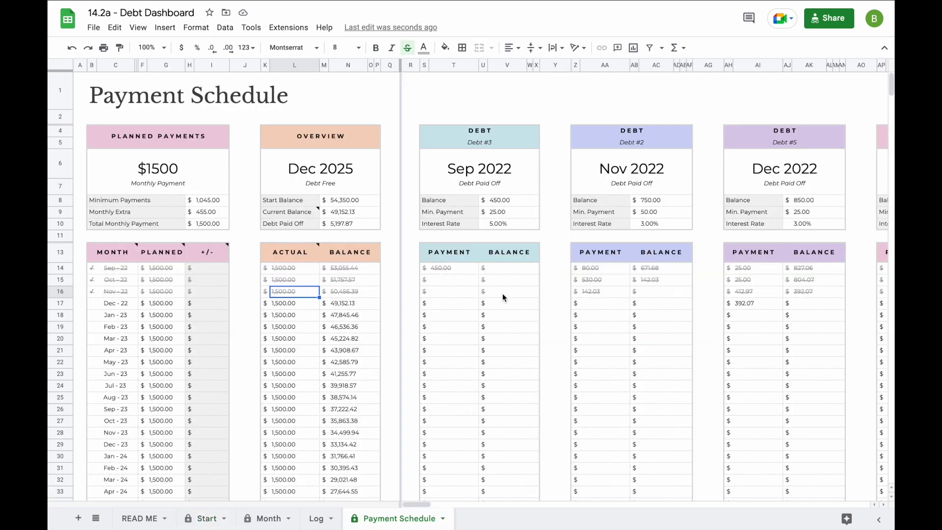
{"action": "scroll", "coordinate": [555, 261], "scroll_direction": "right", "scroll_amount": 3}
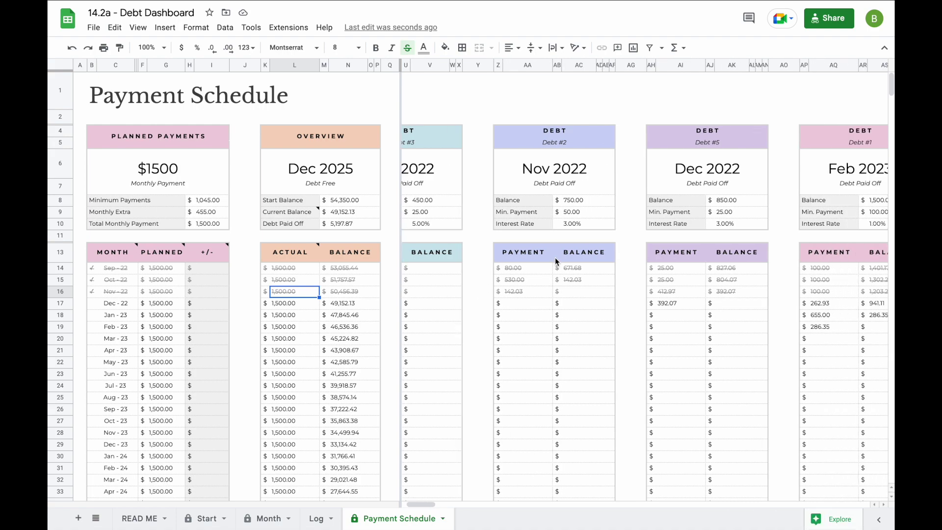
{"action": "scroll", "coordinate": [555, 257], "scroll_direction": "right", "scroll_amount": 10}
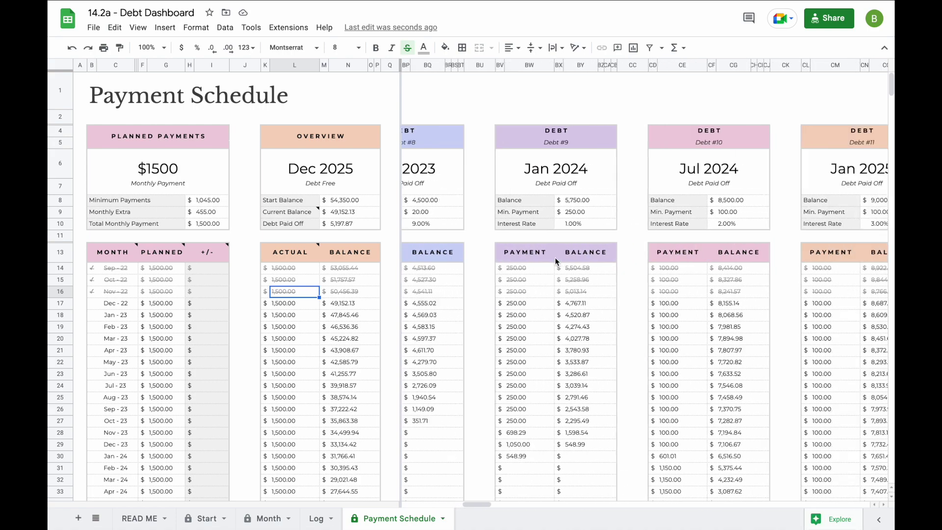
{"action": "scroll", "coordinate": [555, 257], "scroll_direction": "left", "scroll_amount": 10}
{"action": "scroll", "coordinate": [555, 257], "scroll_direction": "down", "scroll_amount": 1}
{"action": "scroll", "coordinate": [555, 257], "scroll_direction": "up", "scroll_amount": 1}
{"action": "scroll", "coordinate": [555, 257], "scroll_direction": "left", "scroll_amount": 3}
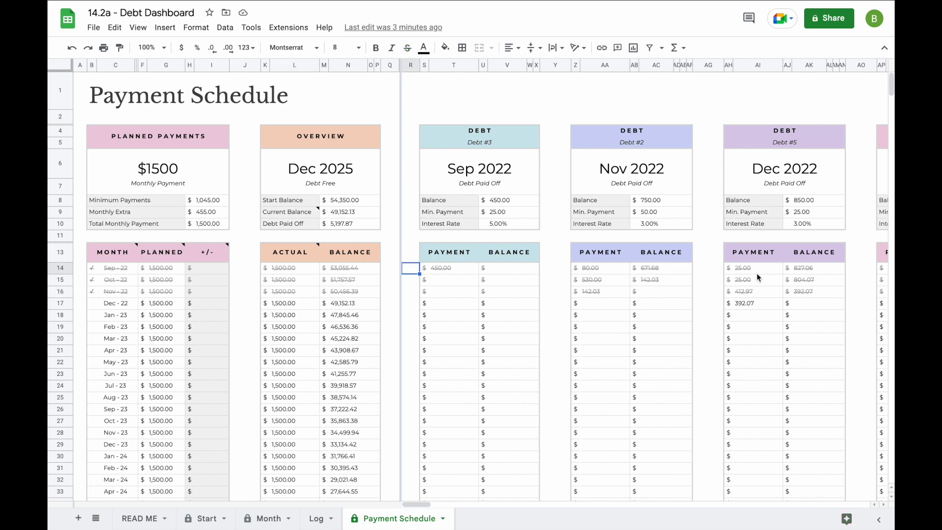
{"action": "scroll", "coordinate": [757, 273], "scroll_direction": "right", "scroll_amount": 10}
{"action": "scroll", "coordinate": [756, 273], "scroll_direction": "right", "scroll_amount": 1}
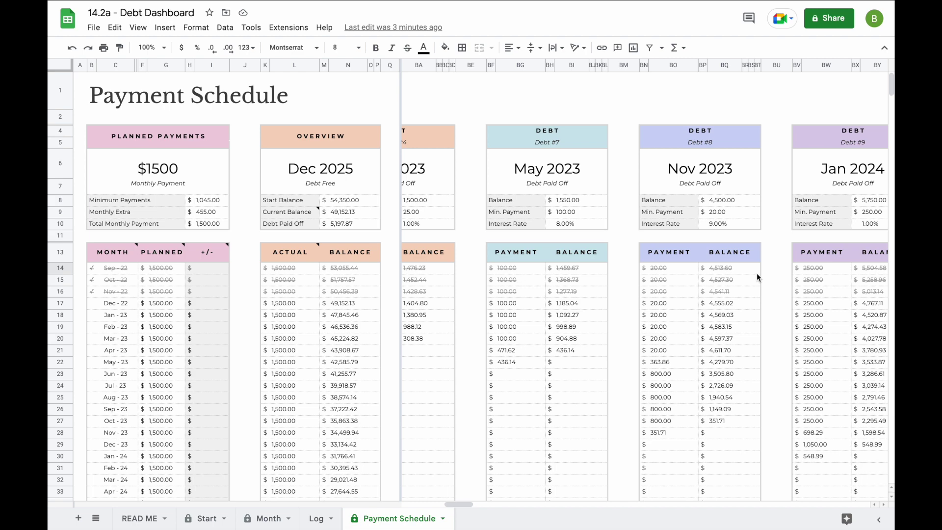
{"action": "scroll", "coordinate": [756, 273], "scroll_direction": "left", "scroll_amount": 11}
- Enter a +/- adjustment of -250 for the Dec-22 planned payment in the Payment Schedule
{"action": "left_click", "coordinate": [166, 267]}
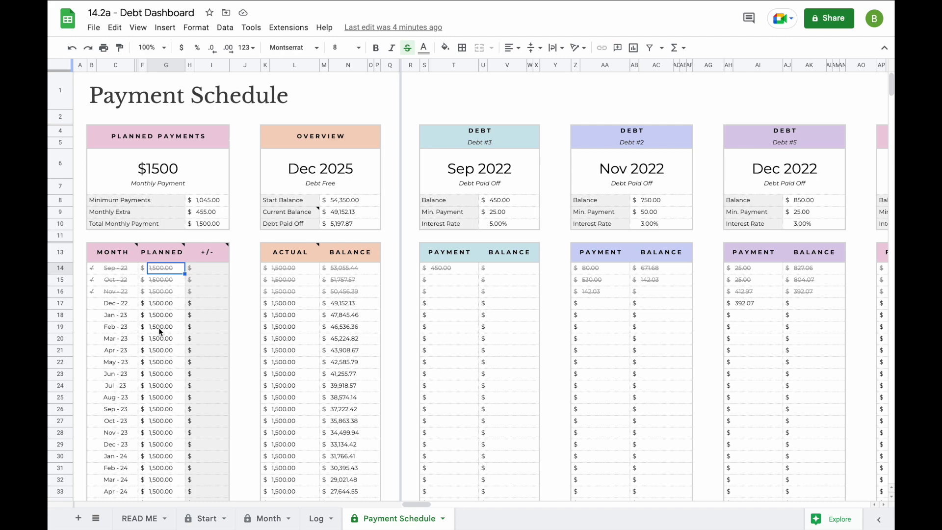
{"action": "left_click", "coordinate": [212, 304]}
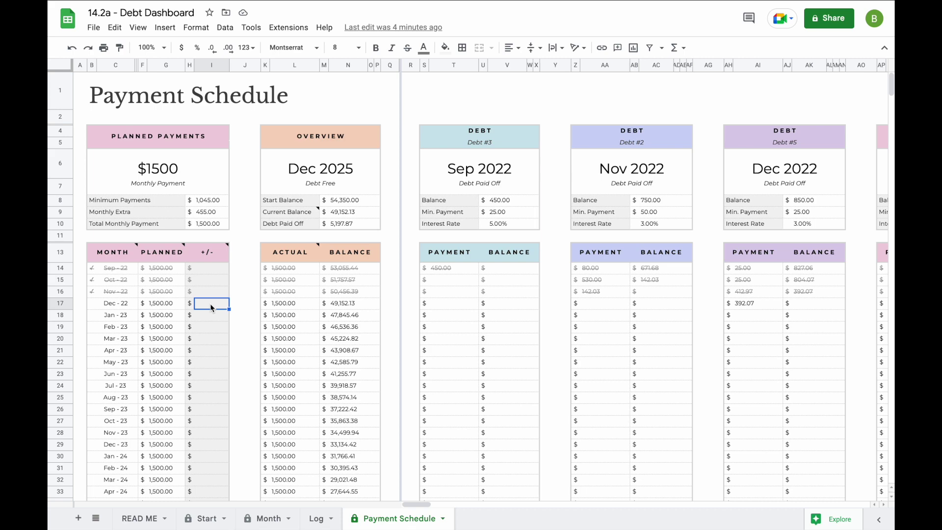
{"action": "type", "text": "-250"}
{"action": "key", "text": "Return"}
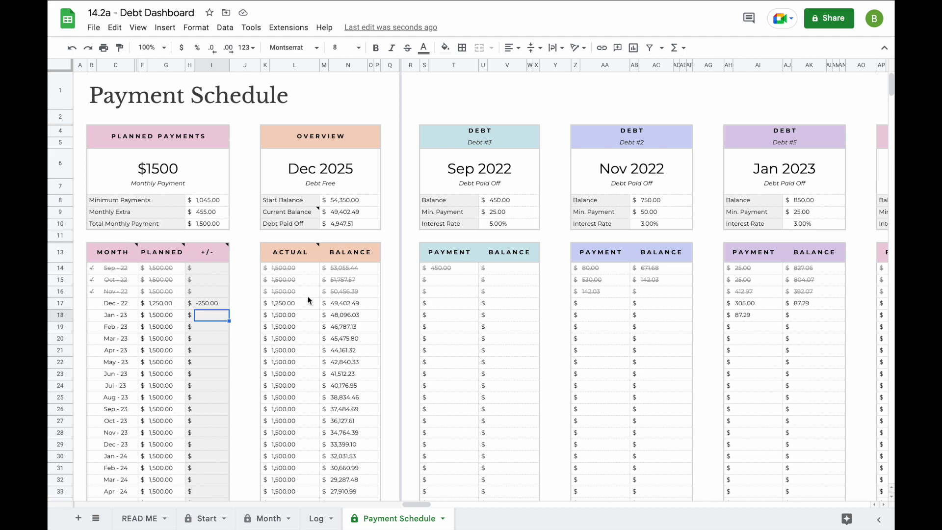
- Replace the +/- adjustment for the Dec-22 planned payment in the Payment Schedule with 1000
{"action": "scroll", "coordinate": [762, 311], "scroll_direction": "right", "scroll_amount": 3}
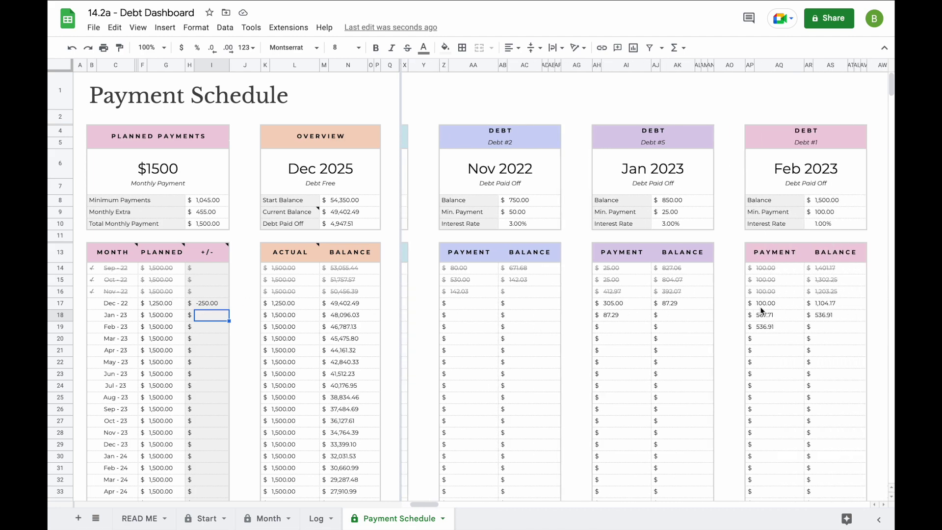
{"action": "scroll", "coordinate": [761, 311], "scroll_direction": "left", "scroll_amount": 3}
{"action": "key", "text": "Up"}
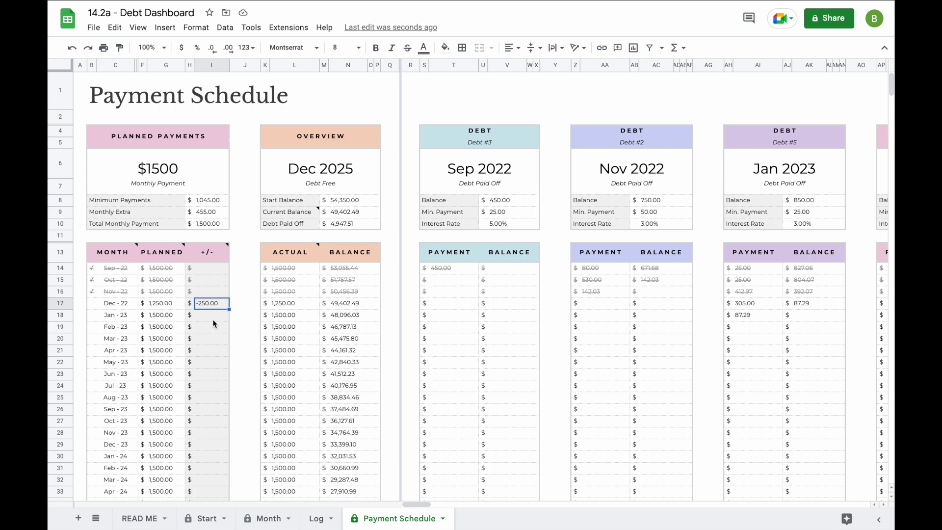
{"action": "type", "text": "1000"}
{"action": "key", "text": "Return"}
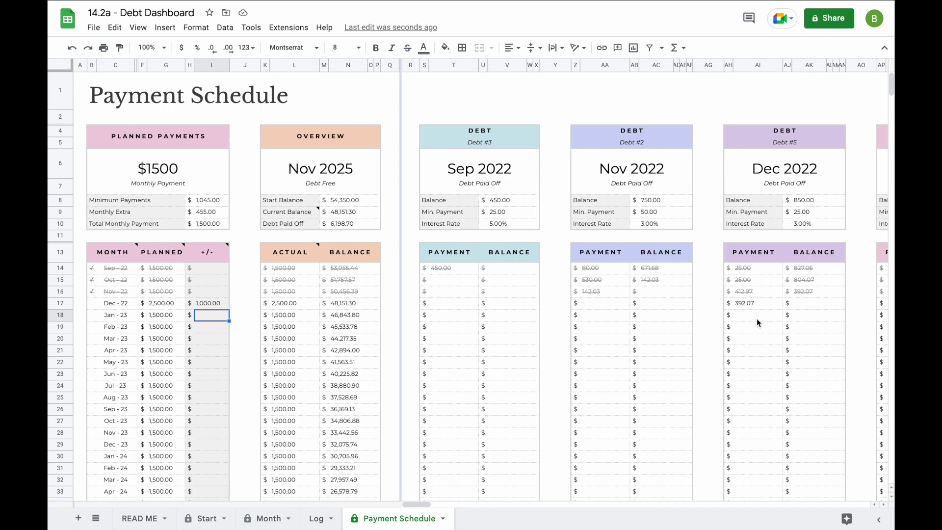
- Check the effect on the debts' payoff dates and undo the Dec-22 +/- adjustments, leaving that cell empty
{"action": "scroll", "coordinate": [798, 317], "scroll_direction": "right", "scroll_amount": 6}
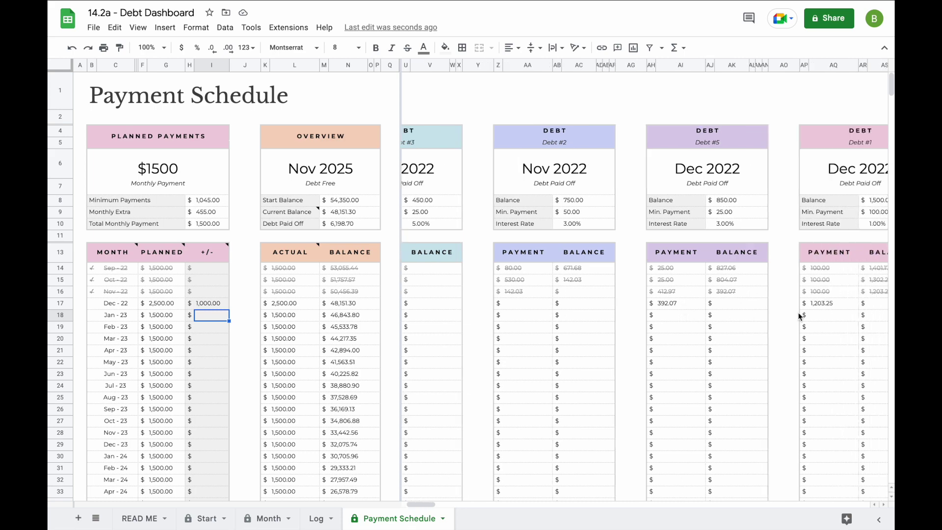
{"action": "scroll", "coordinate": [799, 317], "scroll_direction": "right", "scroll_amount": 1}
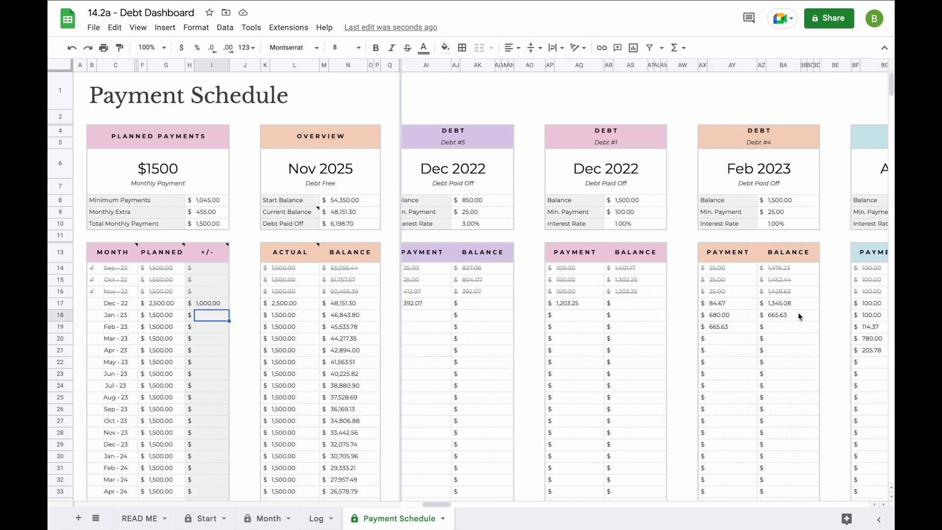
{"action": "key", "text": "ctrl+z"}
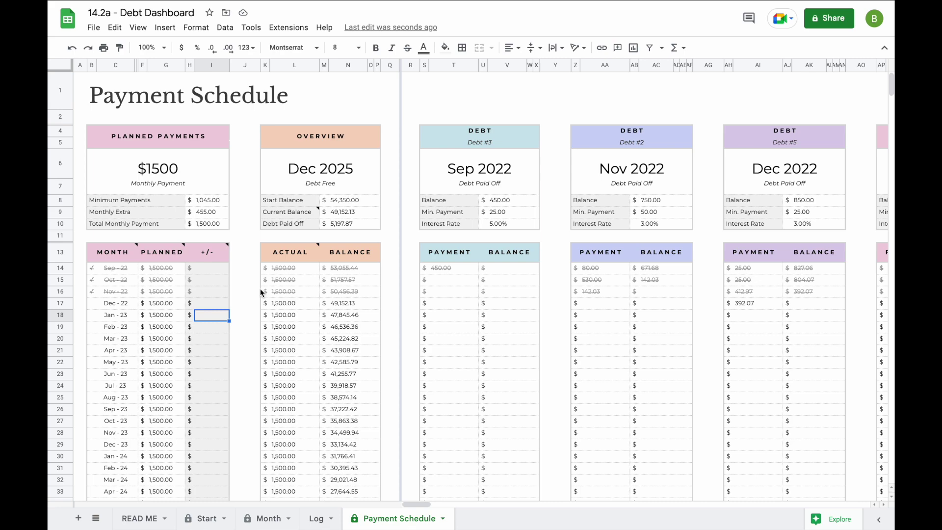
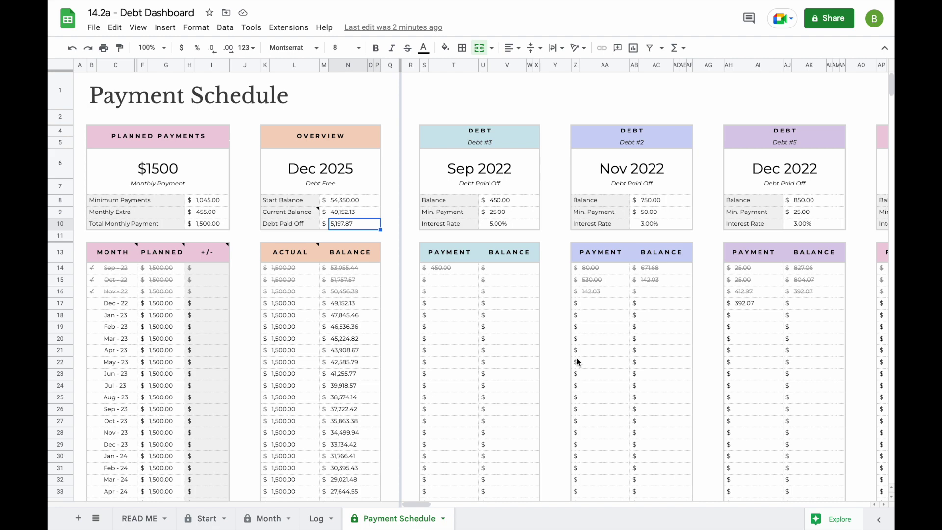
- Set the date picker on the Month sheet to December
{"action": "left_click", "coordinate": [263, 518]}
{"action": "left_click", "coordinate": [263, 234]}
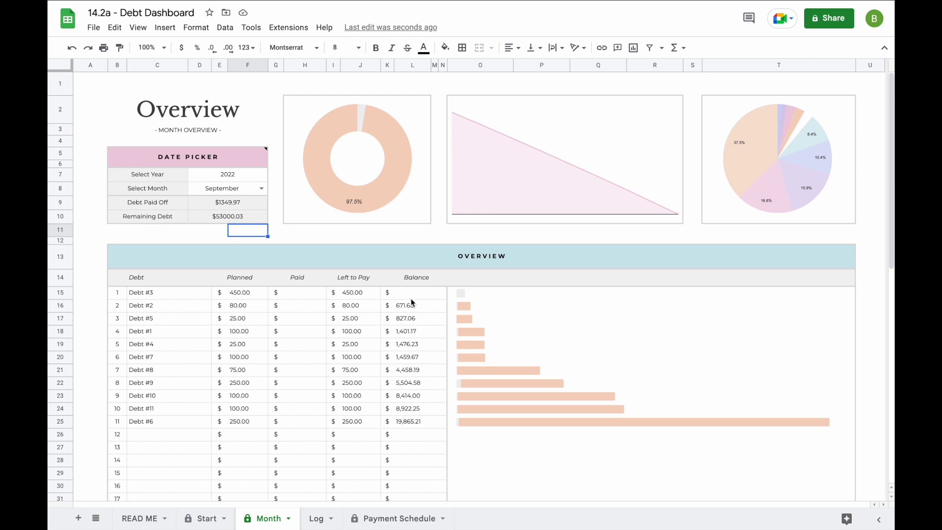
{"action": "left_click", "coordinate": [261, 189]}
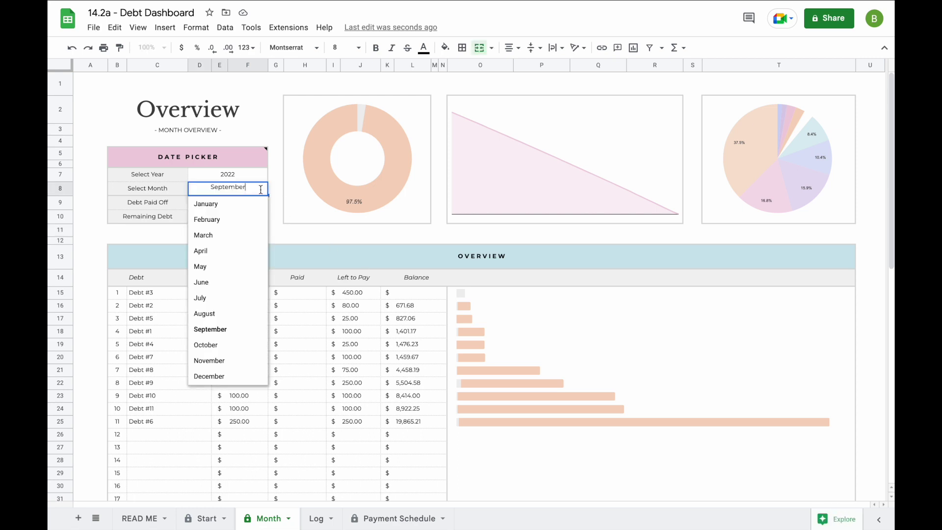
{"action": "left_click", "coordinate": [230, 379]}
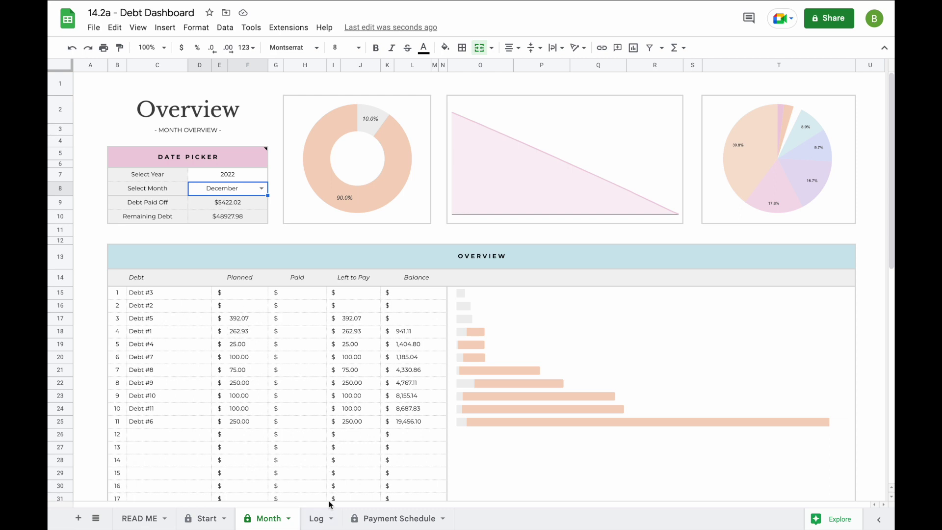
- Record a payment of 392.07 dated 1-Dec-22 for Debt #5 in the first row of the Log sheet
{"action": "left_click", "coordinate": [324, 519]}
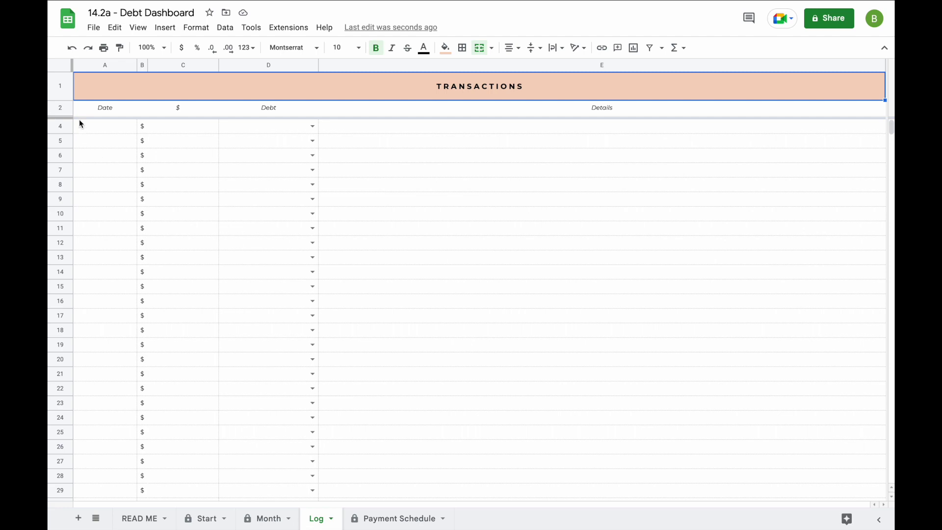
{"action": "left_click", "coordinate": [101, 129]}
{"action": "type", "text": "1 de"}
{"action": "key", "text": "BackSpace"}
{"action": "type", "text": "ec"}
{"action": "key", "text": "Return"}
{"action": "left_click", "coordinate": [174, 130]}
{"action": "type", "text": "392.07"}
{"action": "key", "text": "Return"}
{"action": "left_click", "coordinate": [309, 129]}
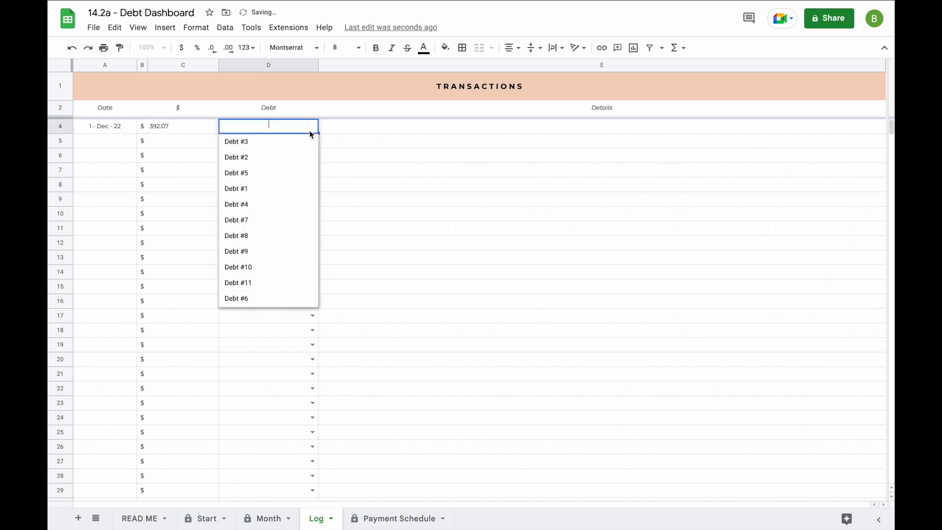
{"action": "left_click", "coordinate": [289, 172]}
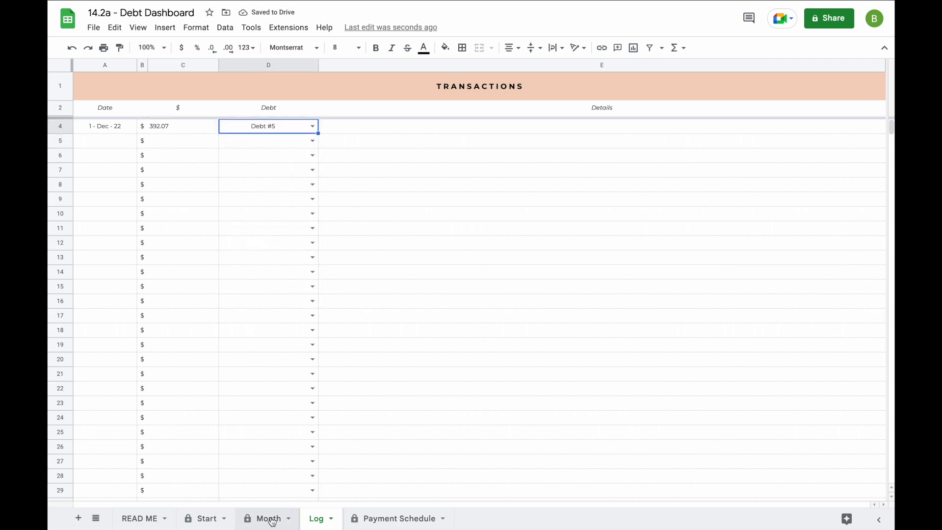
- Check the December overview, and record a partial payment of 50 dated 1-Dec-22 for Debt #7 in the Log sheet
{"action": "left_click", "coordinate": [272, 520]}
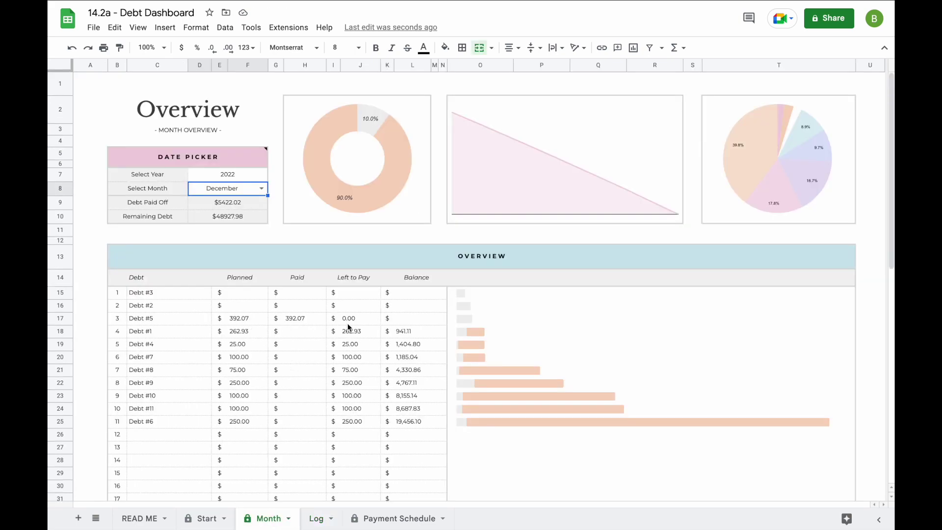
{"action": "left_click", "coordinate": [249, 334]}
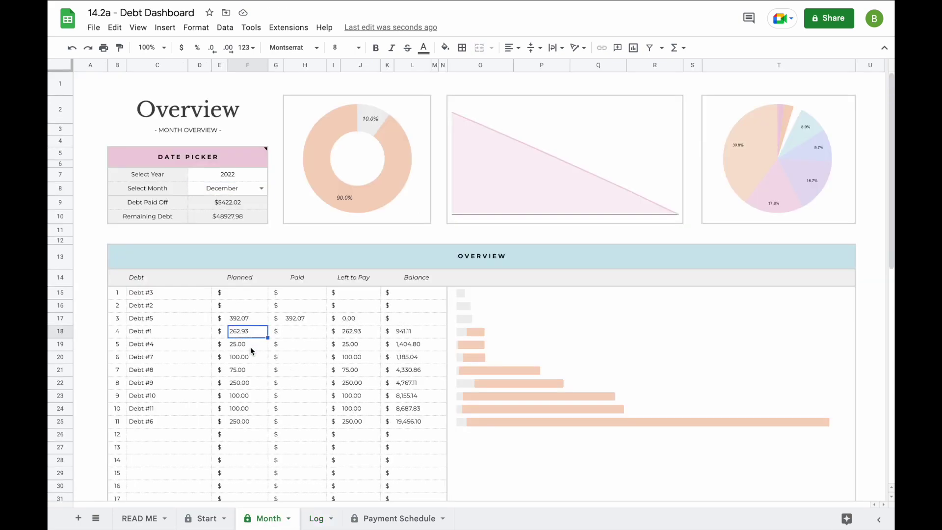
{"action": "left_click", "coordinate": [243, 361]}
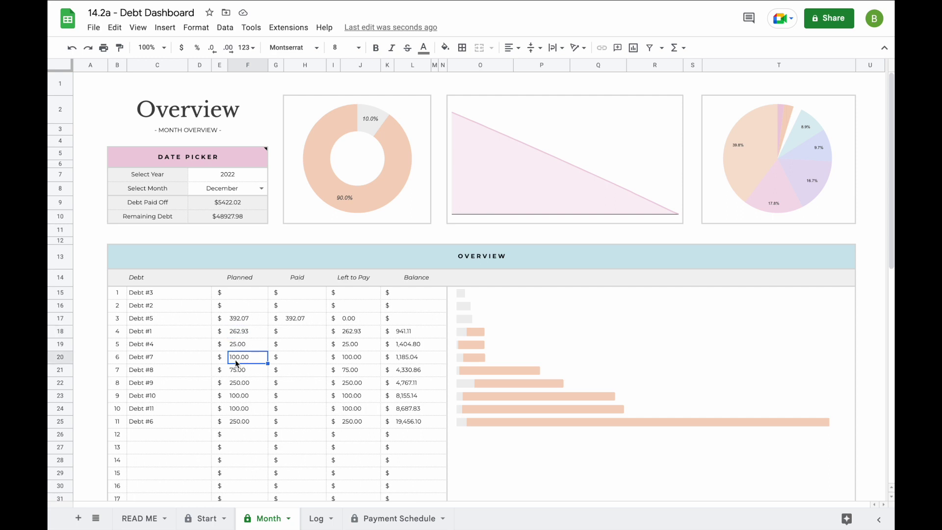
{"action": "left_click", "coordinate": [319, 519]}
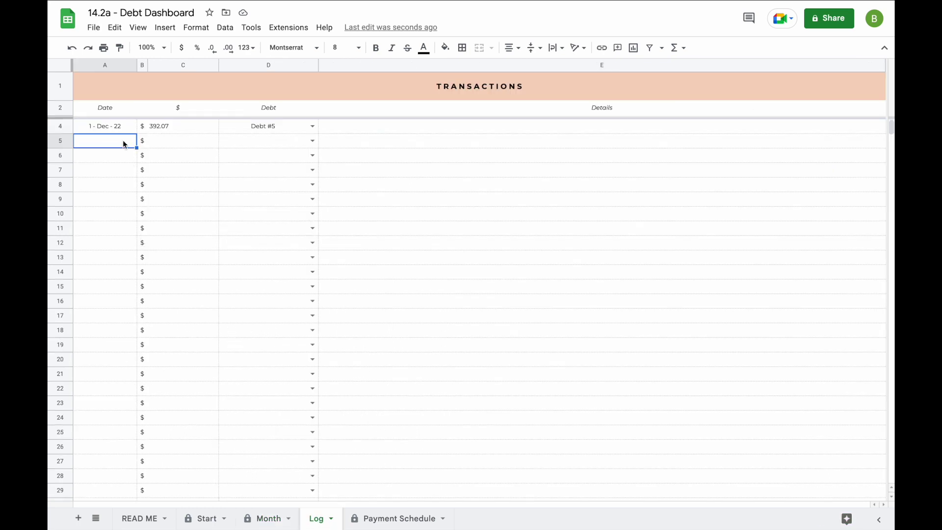
{"action": "type", "text": "12/1/22"}
{"action": "key", "text": "Return"}
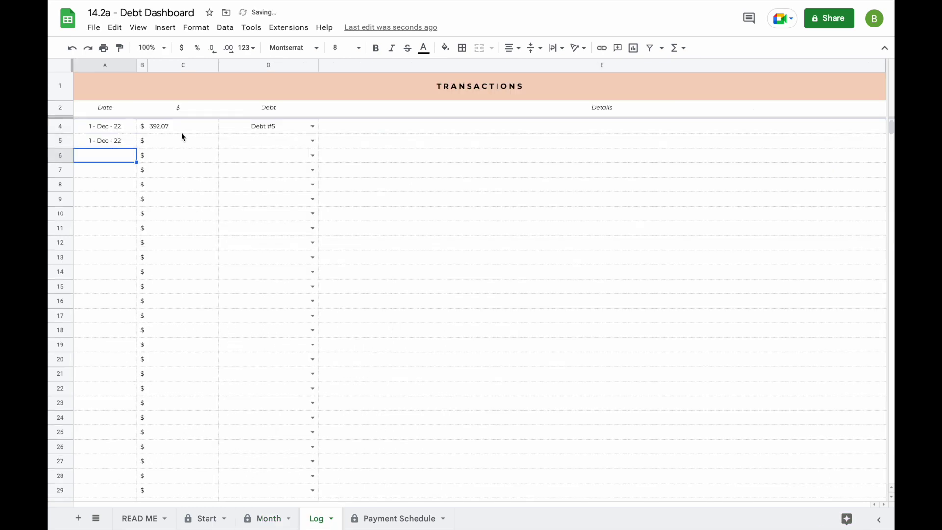
{"action": "left_click", "coordinate": [182, 137]}
{"action": "type", "text": "50"}
{"action": "key", "text": "Return"}
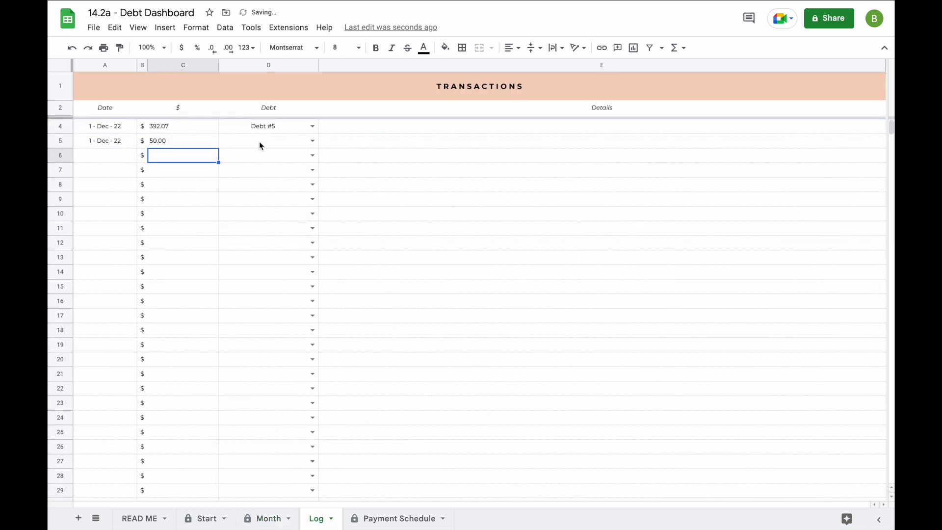
{"action": "left_click", "coordinate": [312, 141]}
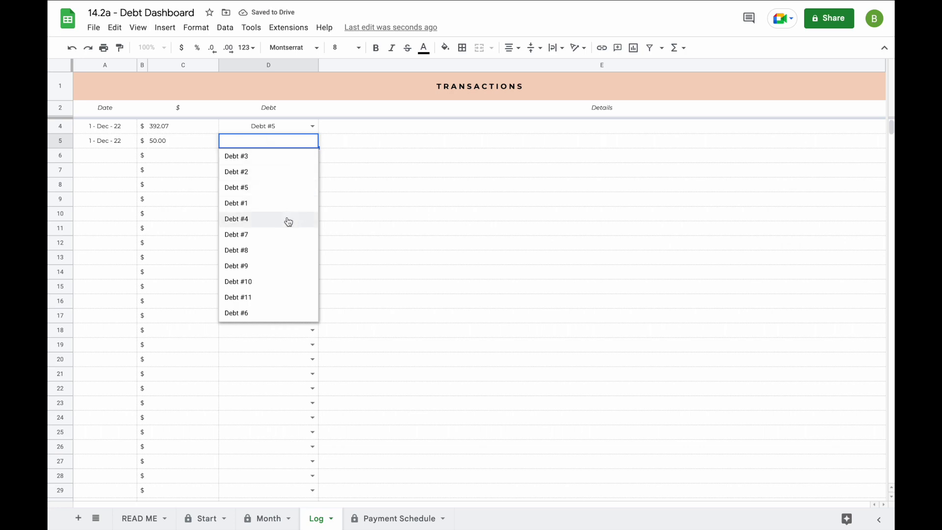
{"action": "left_click", "coordinate": [287, 234]}
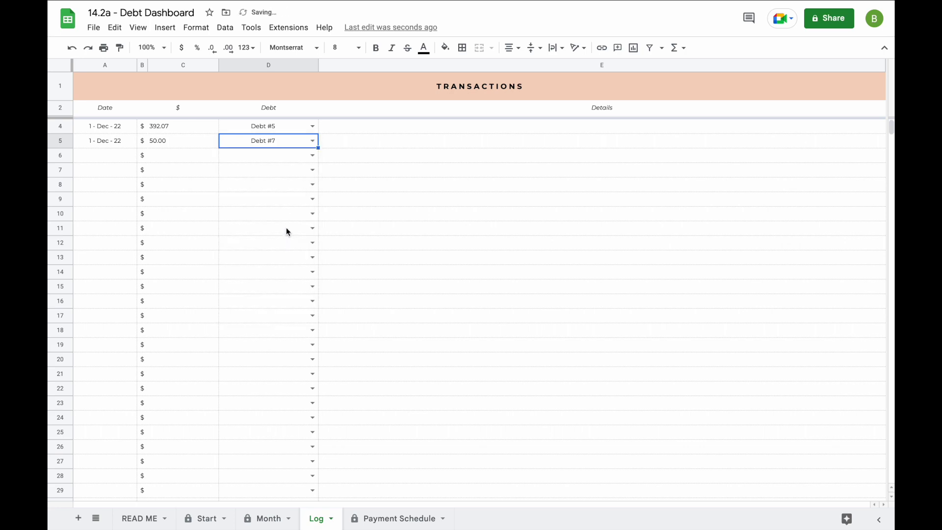
- Record an additional payment of 200 dated 3-Dec-22 for Debt #7 in the next row of the Log sheet
{"action": "left_click", "coordinate": [265, 519]}
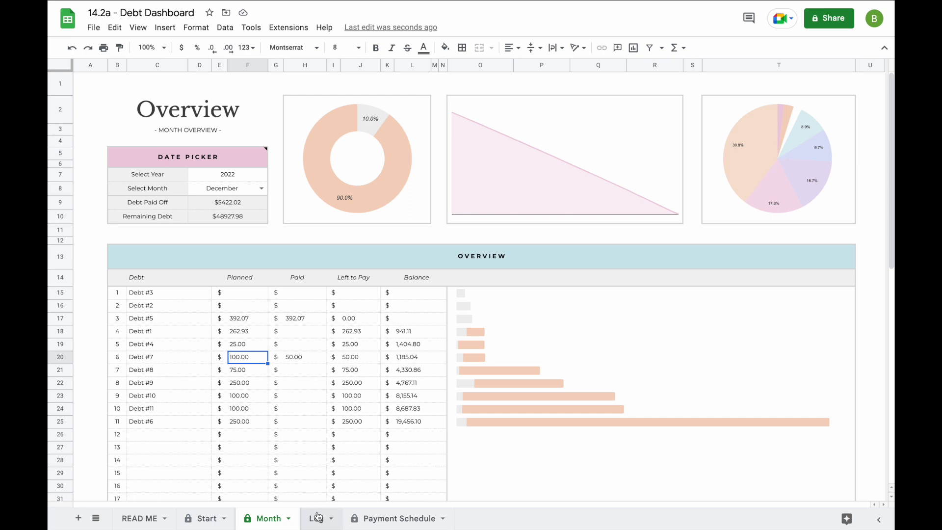
{"action": "left_click", "coordinate": [318, 517]}
{"action": "left_click", "coordinate": [109, 157]}
{"action": "type", "text": "12/3"}
{"action": "key", "text": "Return"}
{"action": "left_click", "coordinate": [172, 158]}
{"action": "type", "text": "200"}
{"action": "key", "text": "Return"}
{"action": "left_click", "coordinate": [312, 155]}
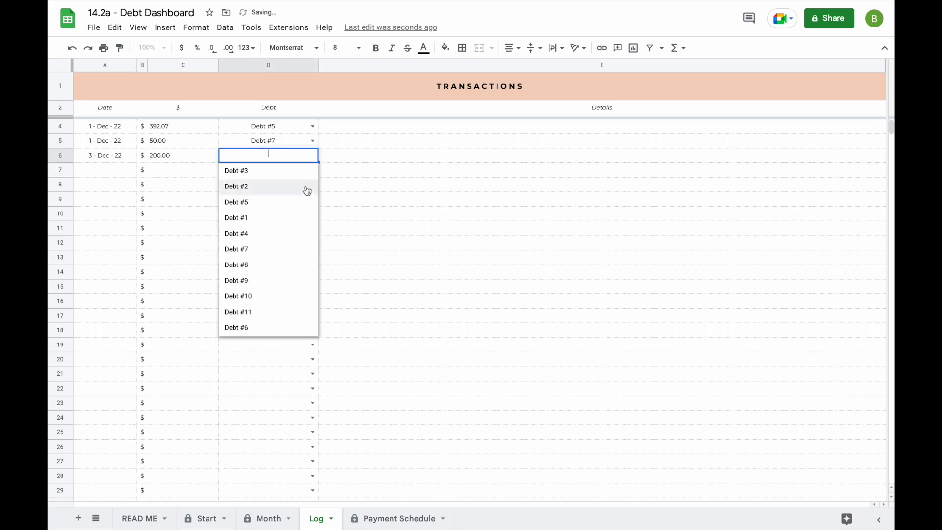
{"action": "left_click", "coordinate": [290, 248]}
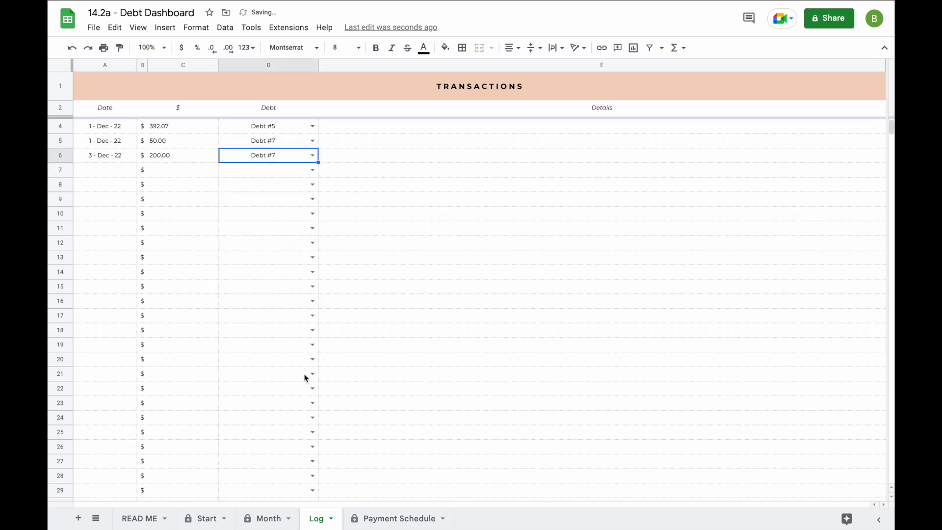
- Compare Debt #7's paid and left-to-pay amounts in the Month overview with its December payment in the Payment Schedule
{"action": "left_click", "coordinate": [269, 519]}
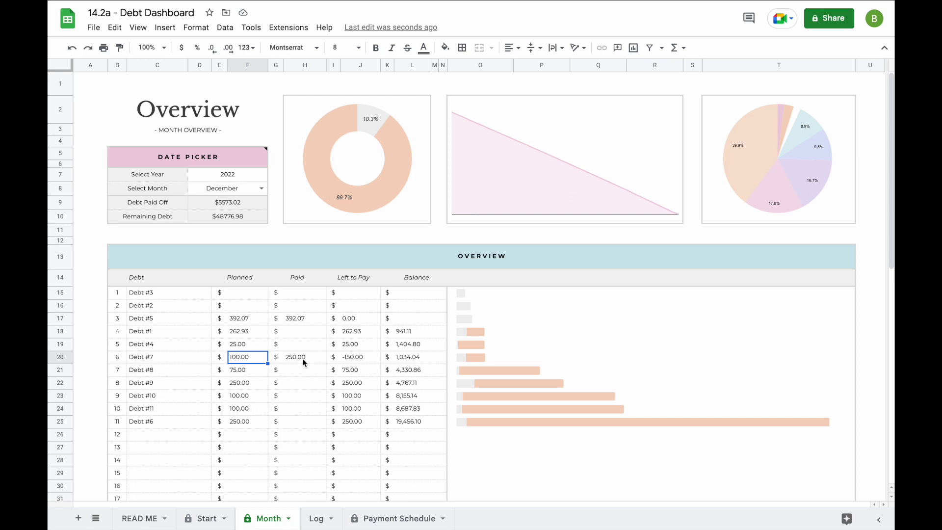
{"action": "left_click", "coordinate": [366, 358]}
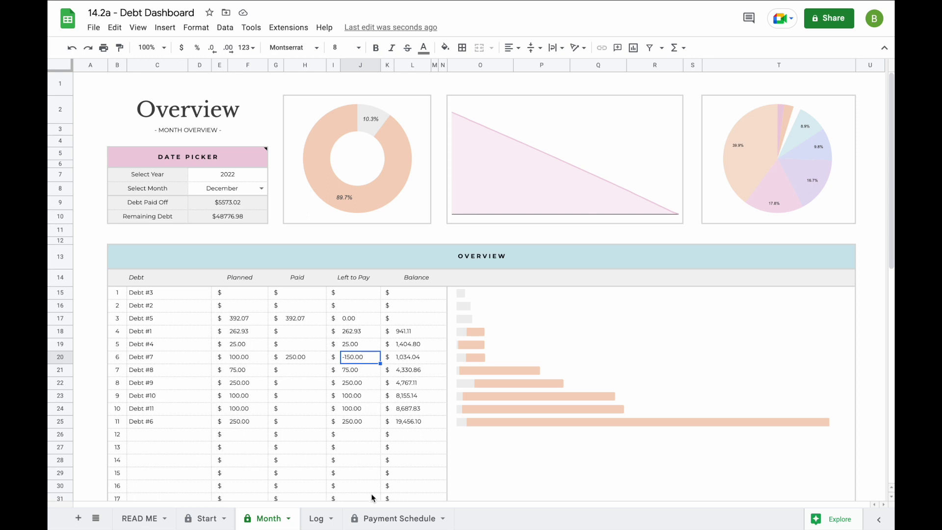
{"action": "left_click", "coordinate": [393, 519]}
{"action": "scroll", "coordinate": [580, 249], "scroll_direction": "right", "scroll_amount": 3}
{"action": "scroll", "coordinate": [580, 249], "scroll_direction": "right", "scroll_amount": 8}
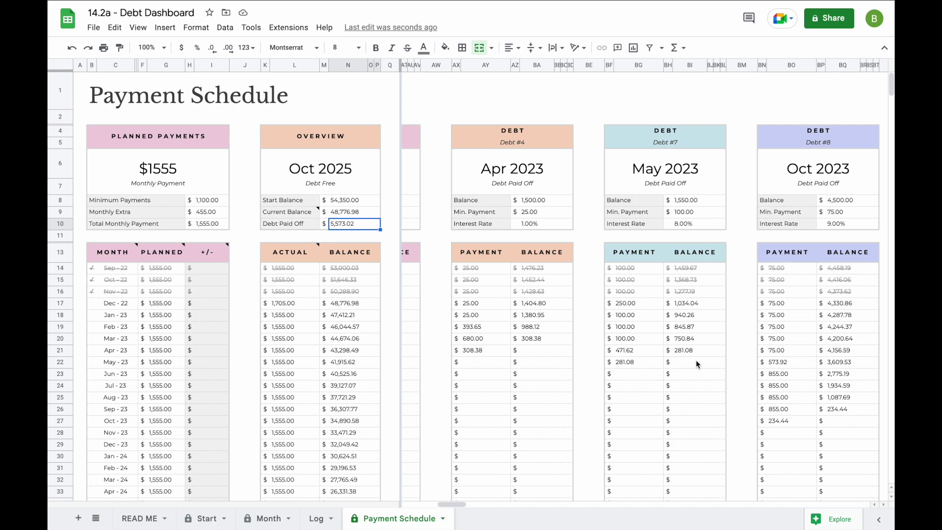
{"action": "left_click", "coordinate": [271, 518]}
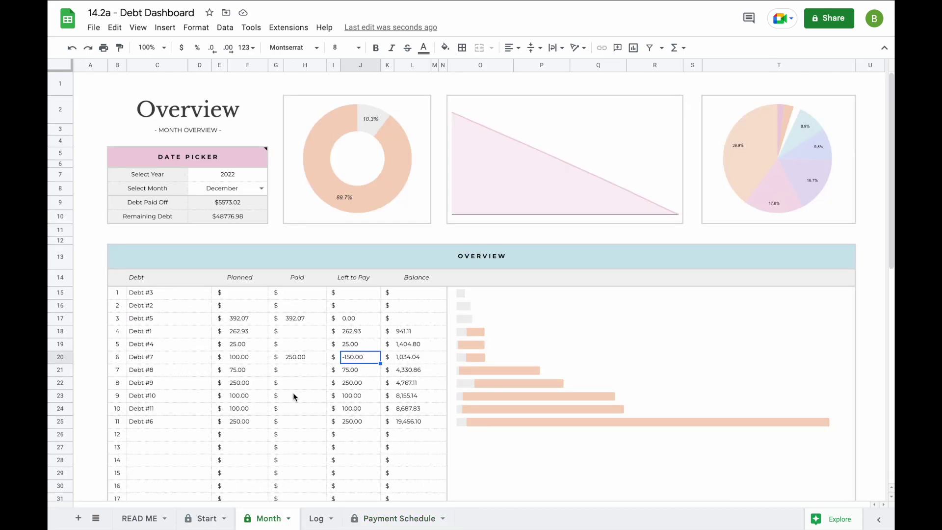